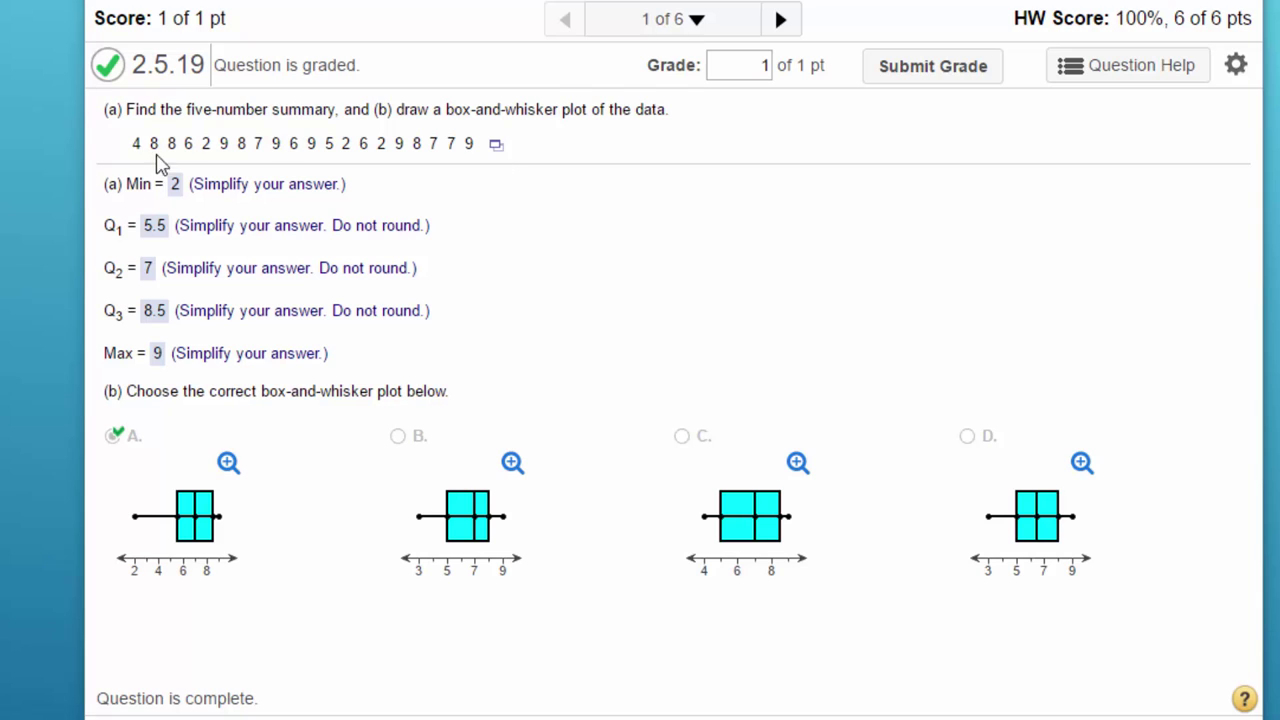
- Open the homework's 20-value data set in StatCrunch as column var1
click(496, 148)
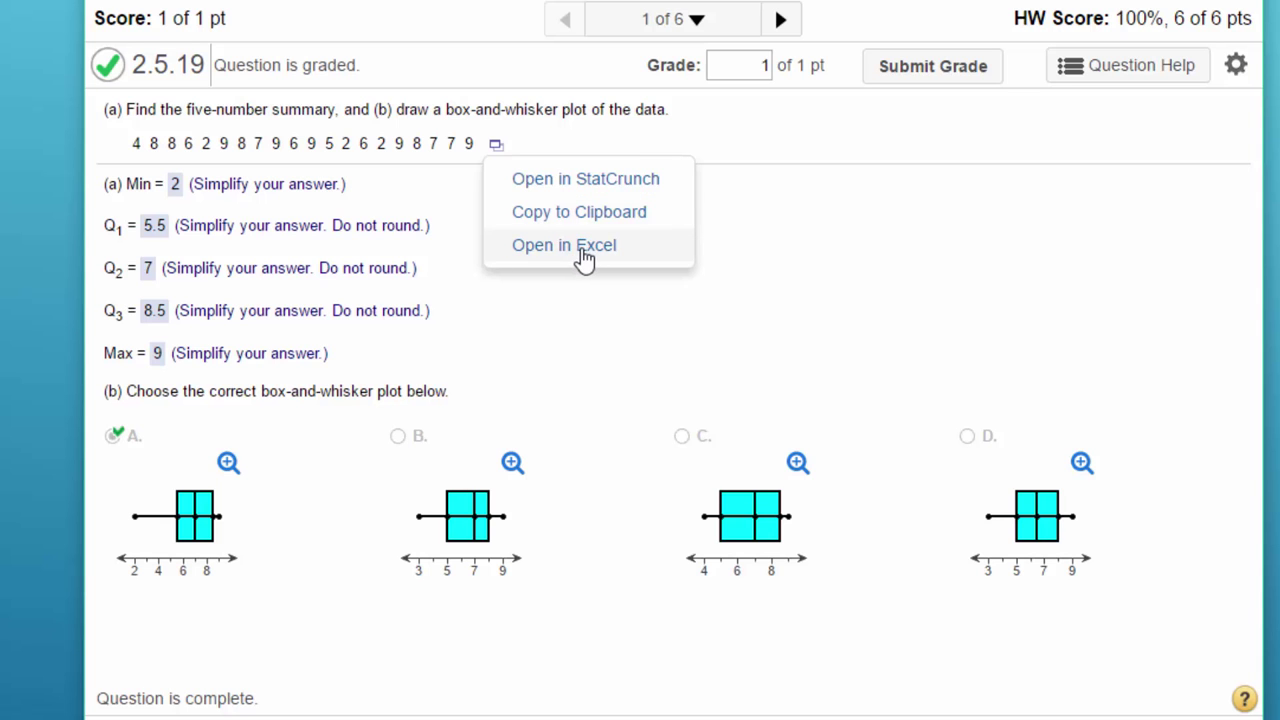
click(600, 184)
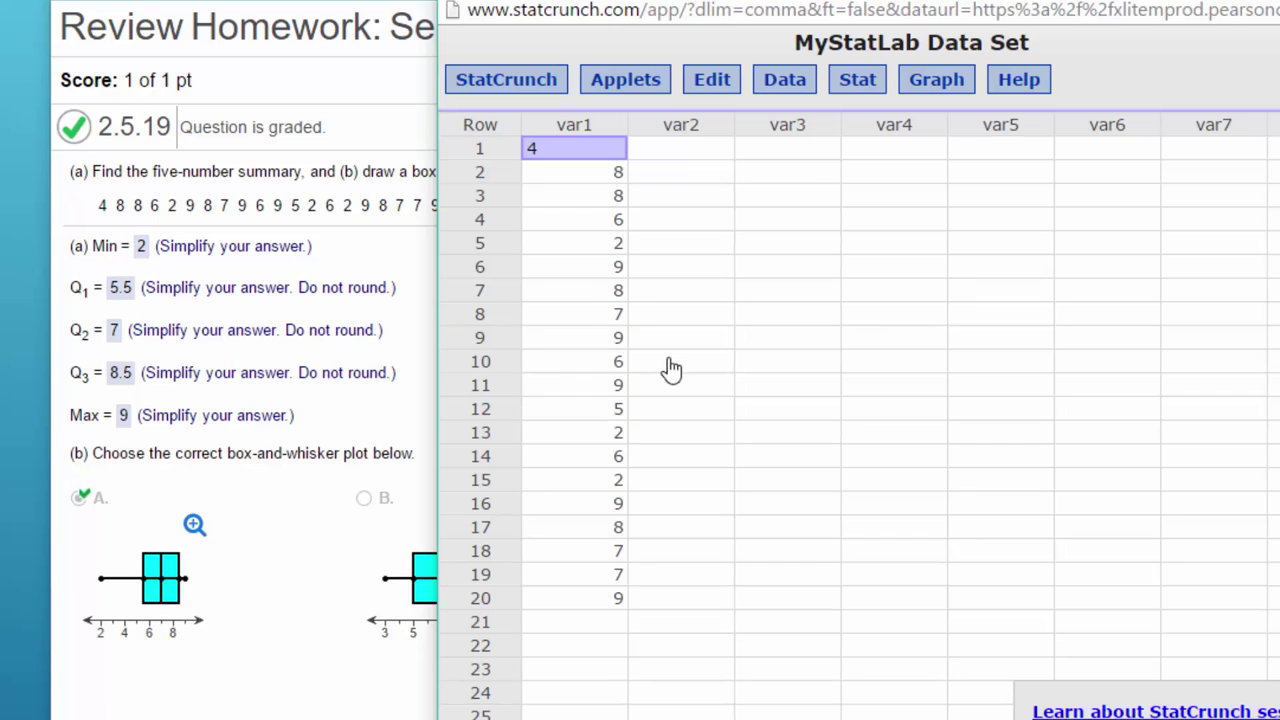
- Start Stat > Summary Stats > Columns with var1 as the column to summarize
click(851, 90)
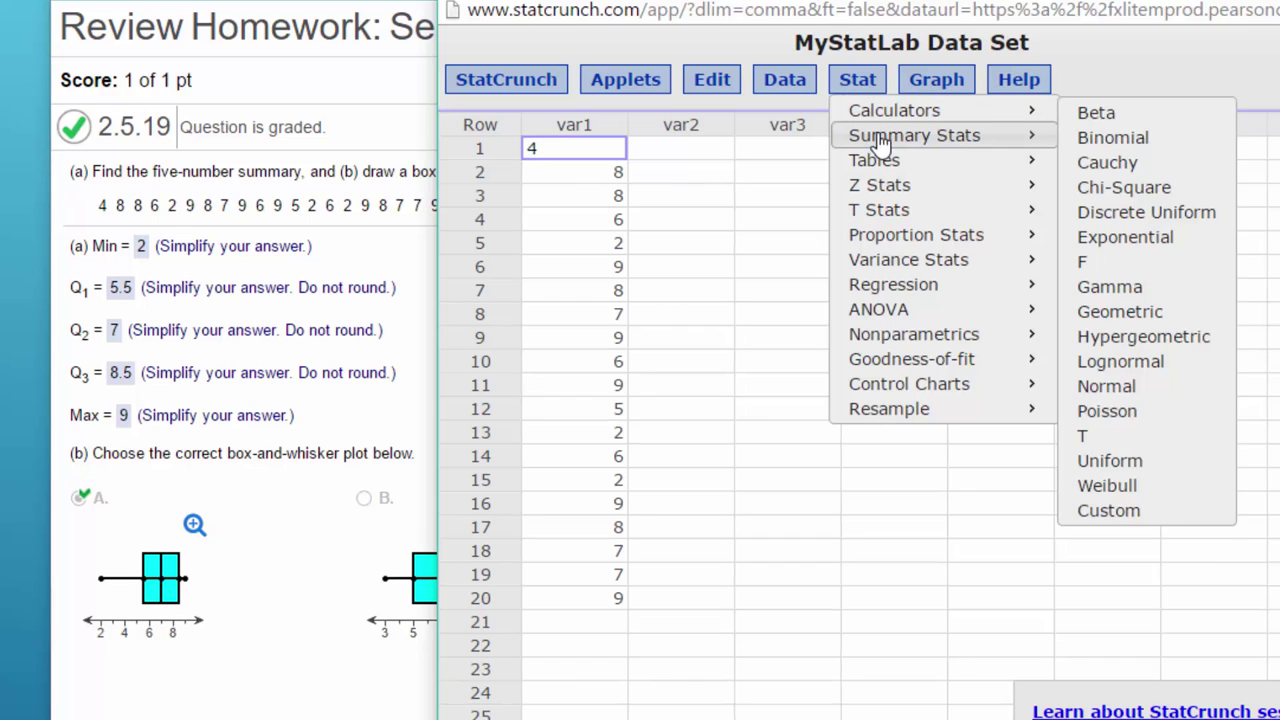
mouse_move(879, 145)
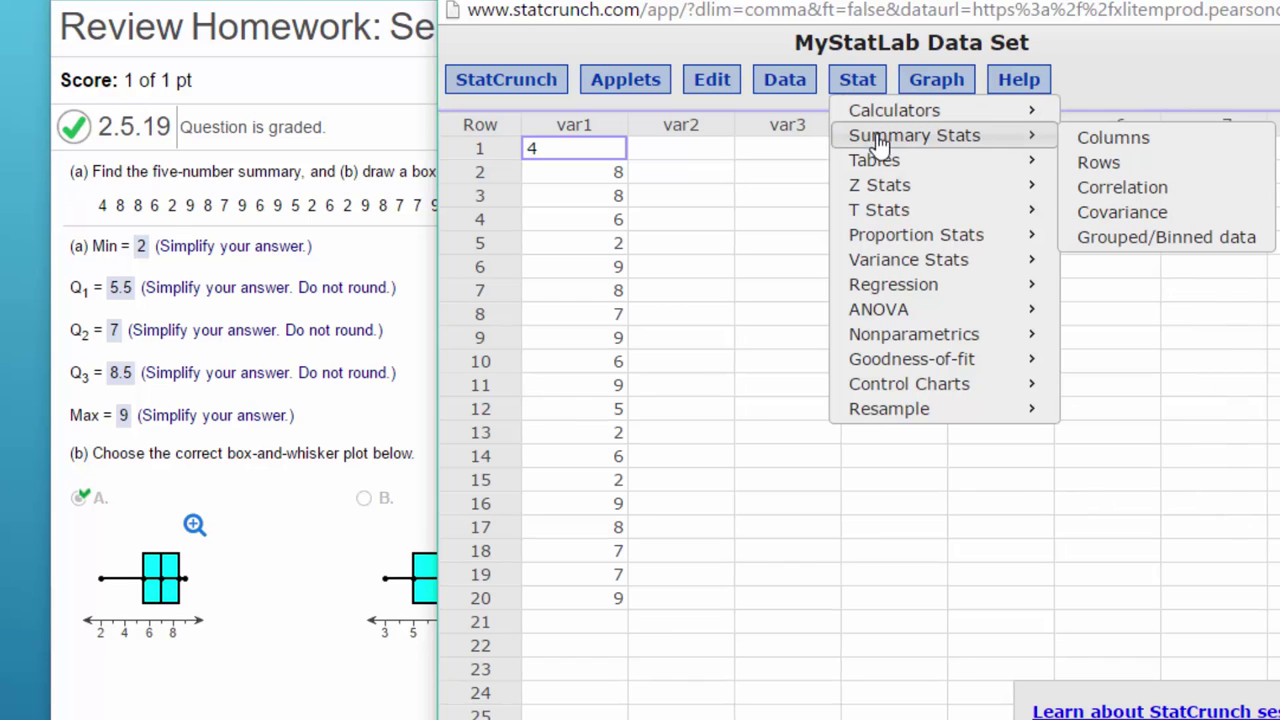
click(1118, 140)
click(659, 117)
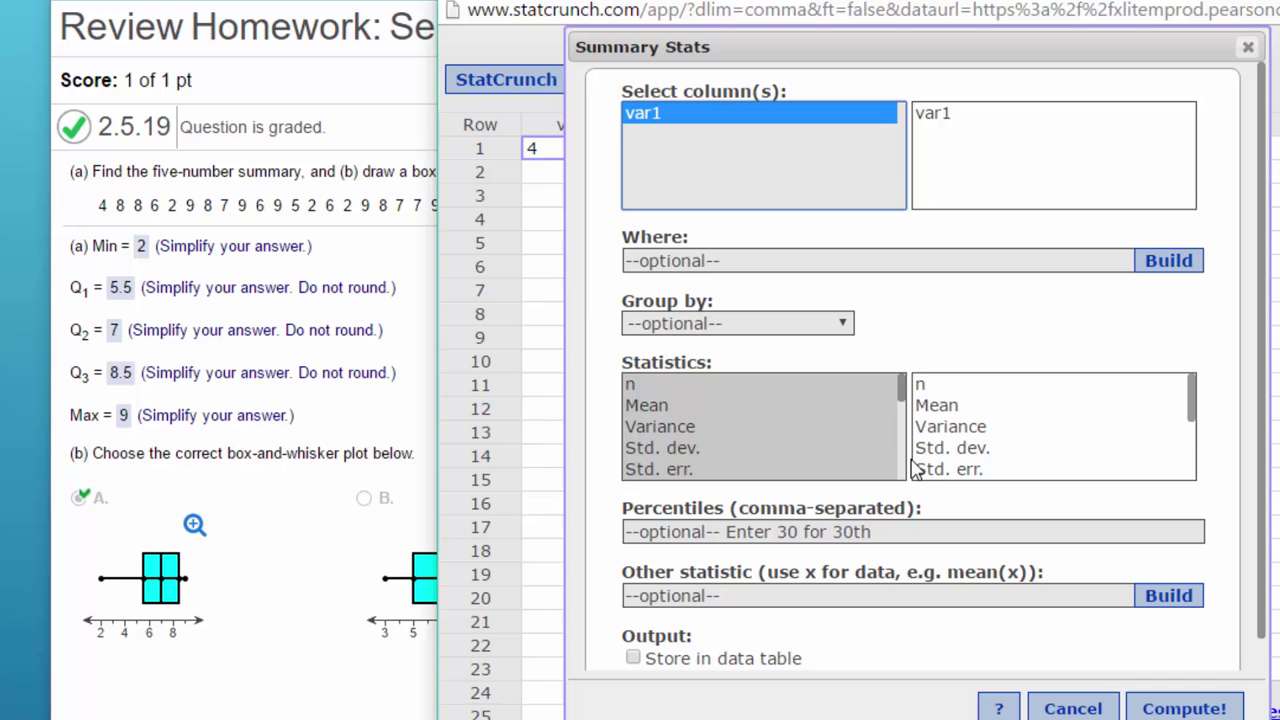
- Choose Min, Max, Q1 and Q3 in the Statistics list for var1
click(905, 402)
key(ctrl+a)
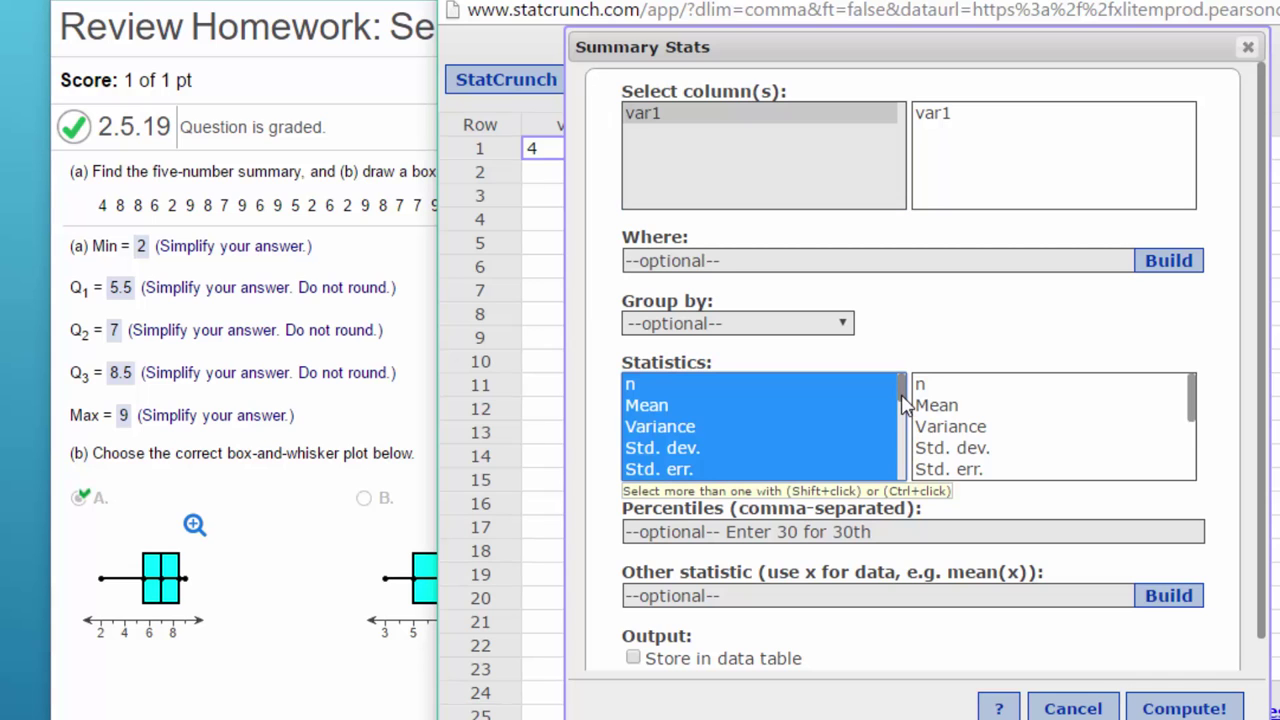
drag(905, 402, 900, 430)
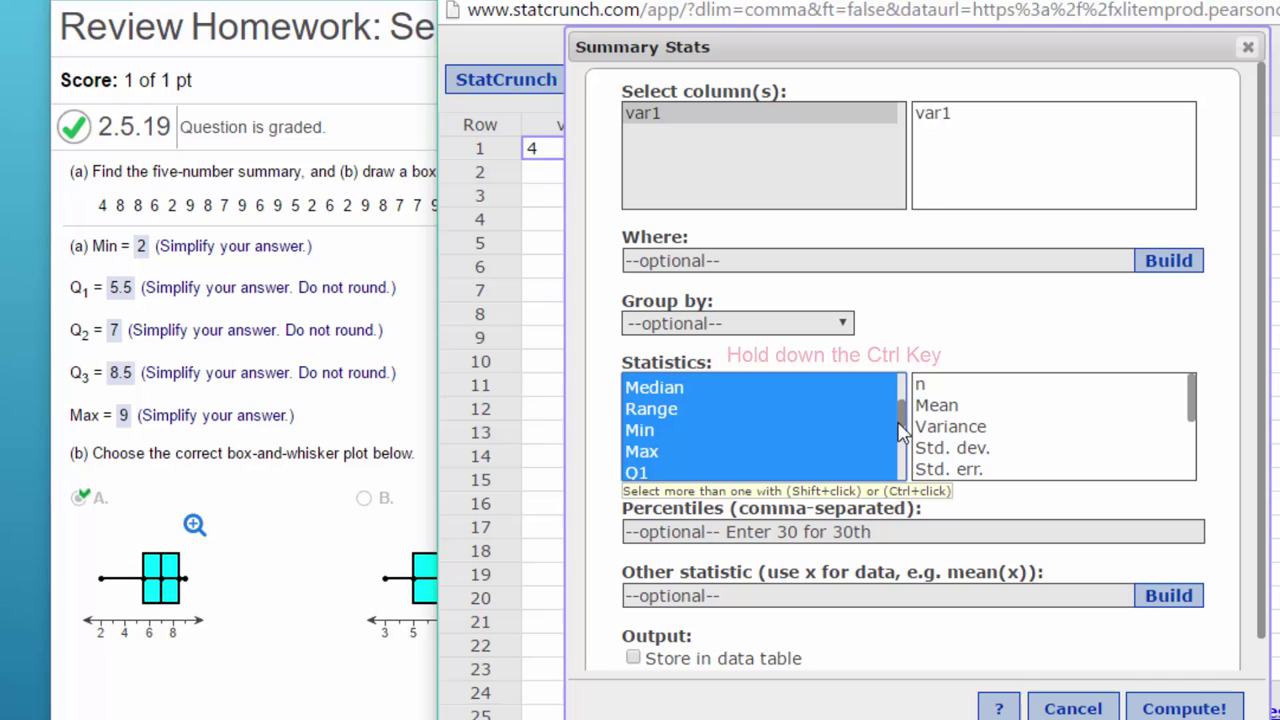
click(643, 436)
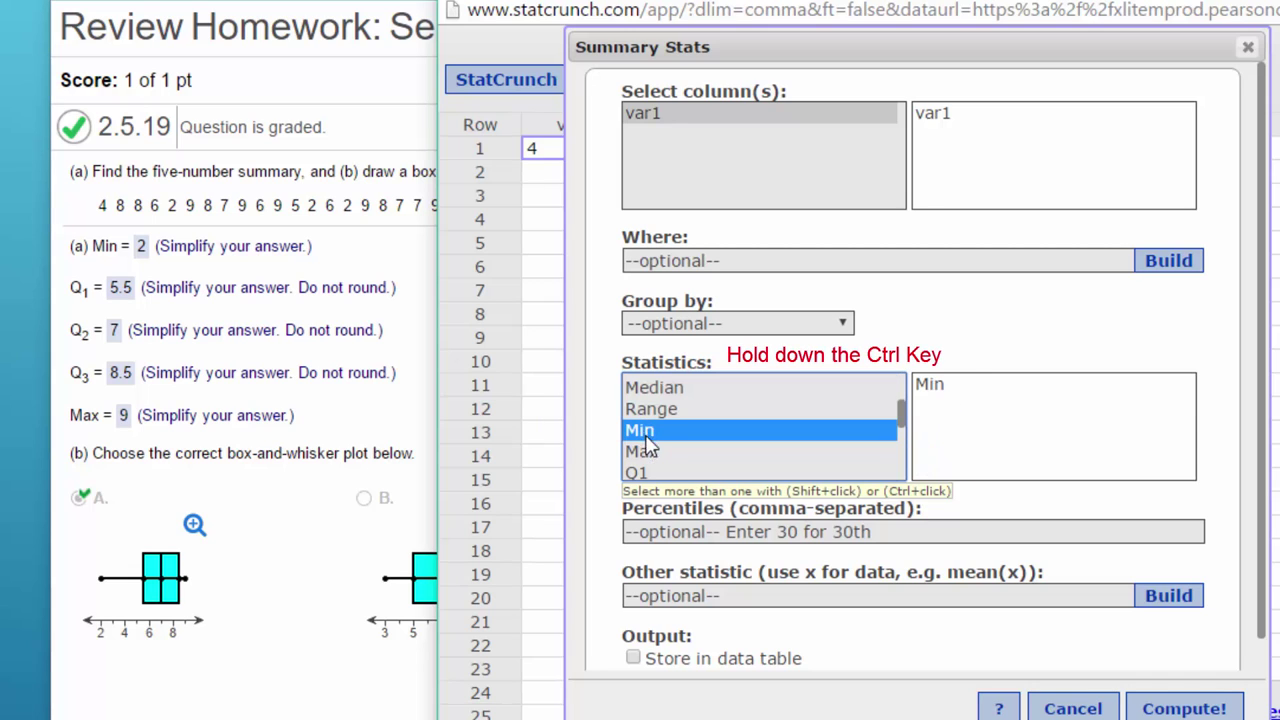
ctrl+click(652, 452)
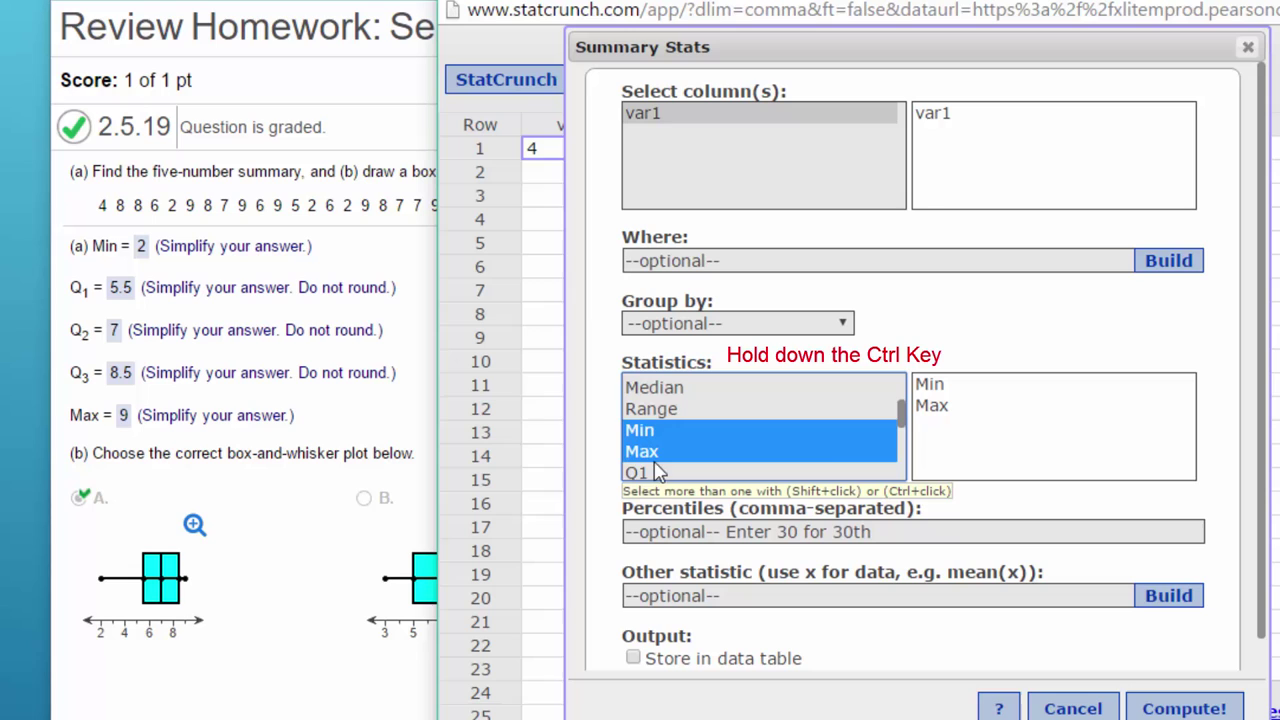
ctrl+click(655, 472)
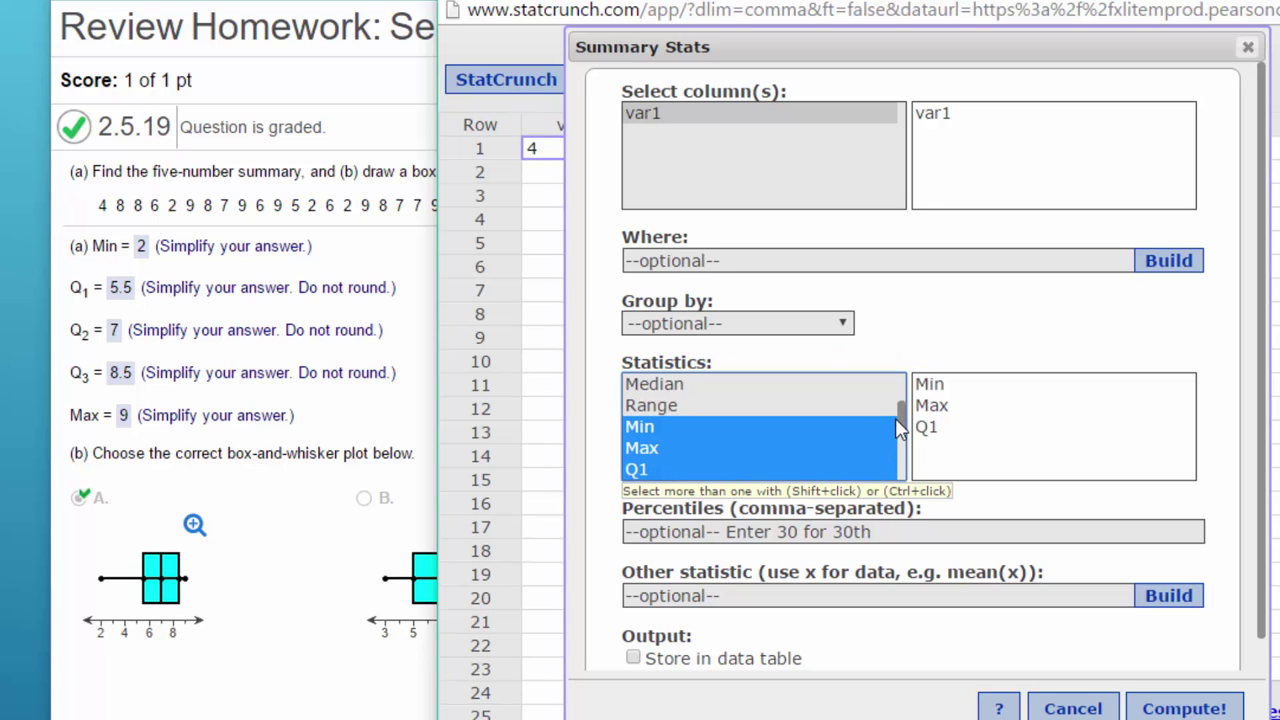
drag(900, 428, 903, 440)
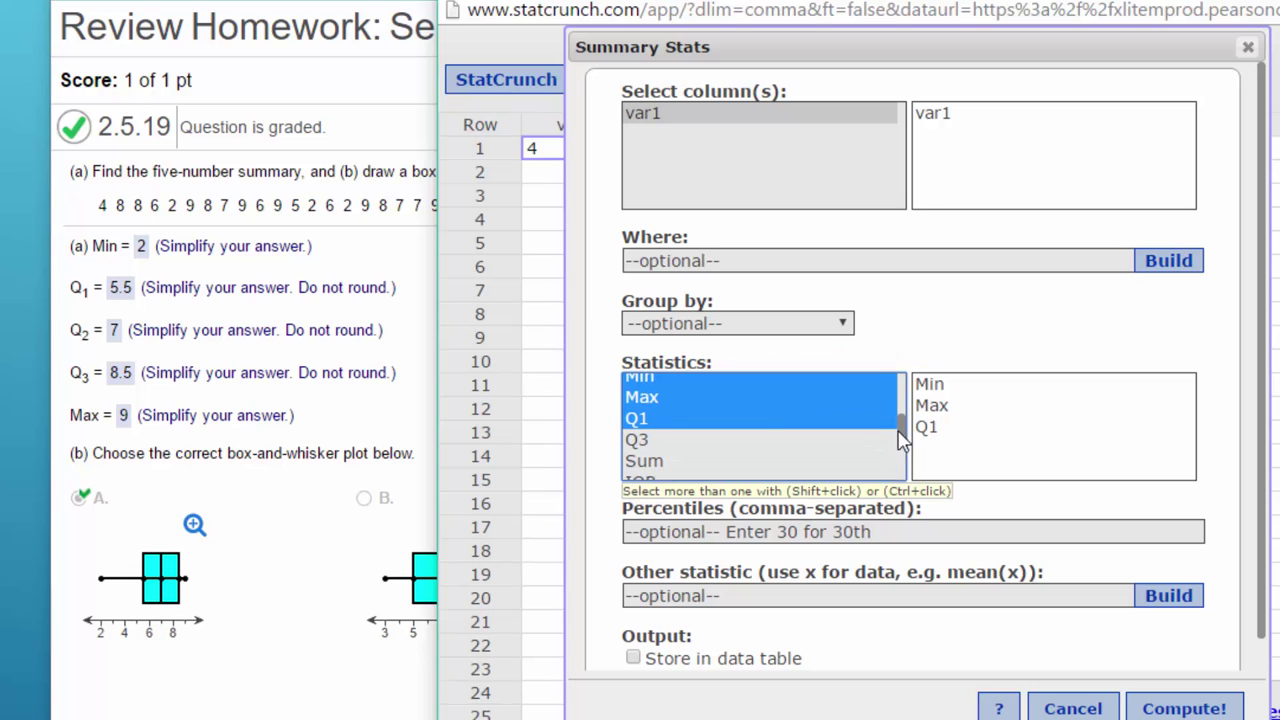
ctrl+click(673, 442)
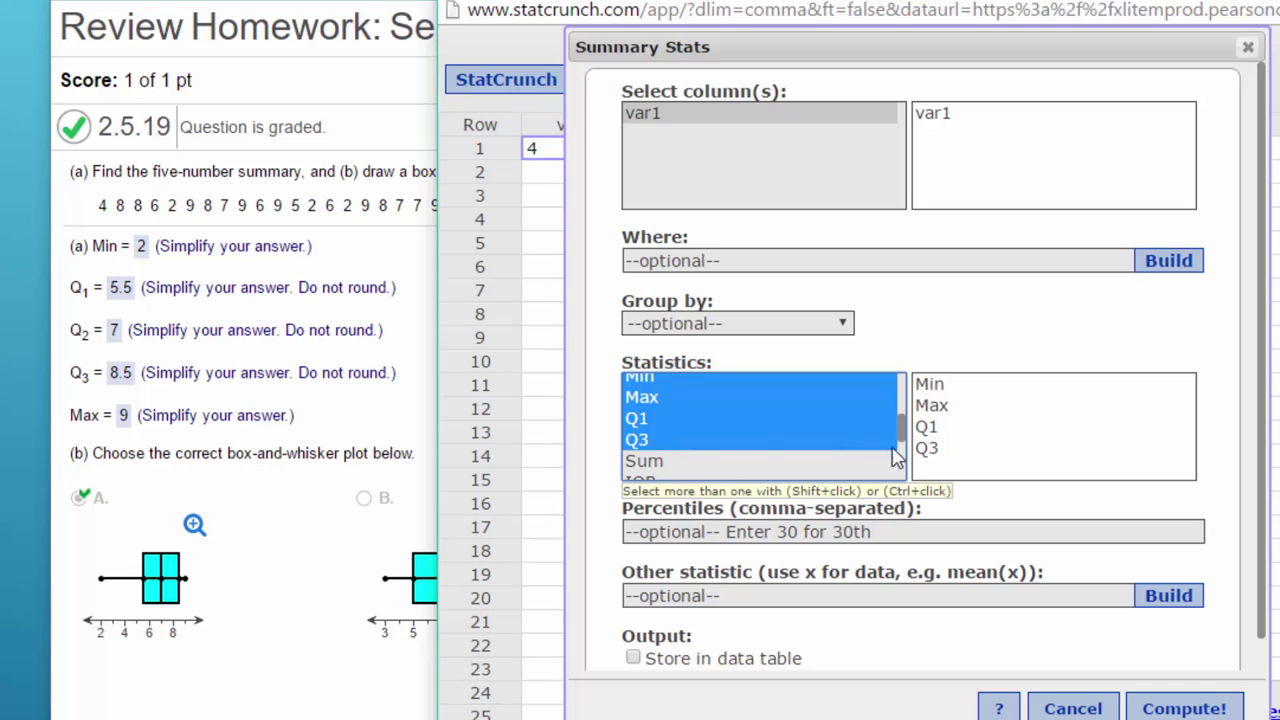
drag(905, 432, 903, 450)
shift+click(643, 420)
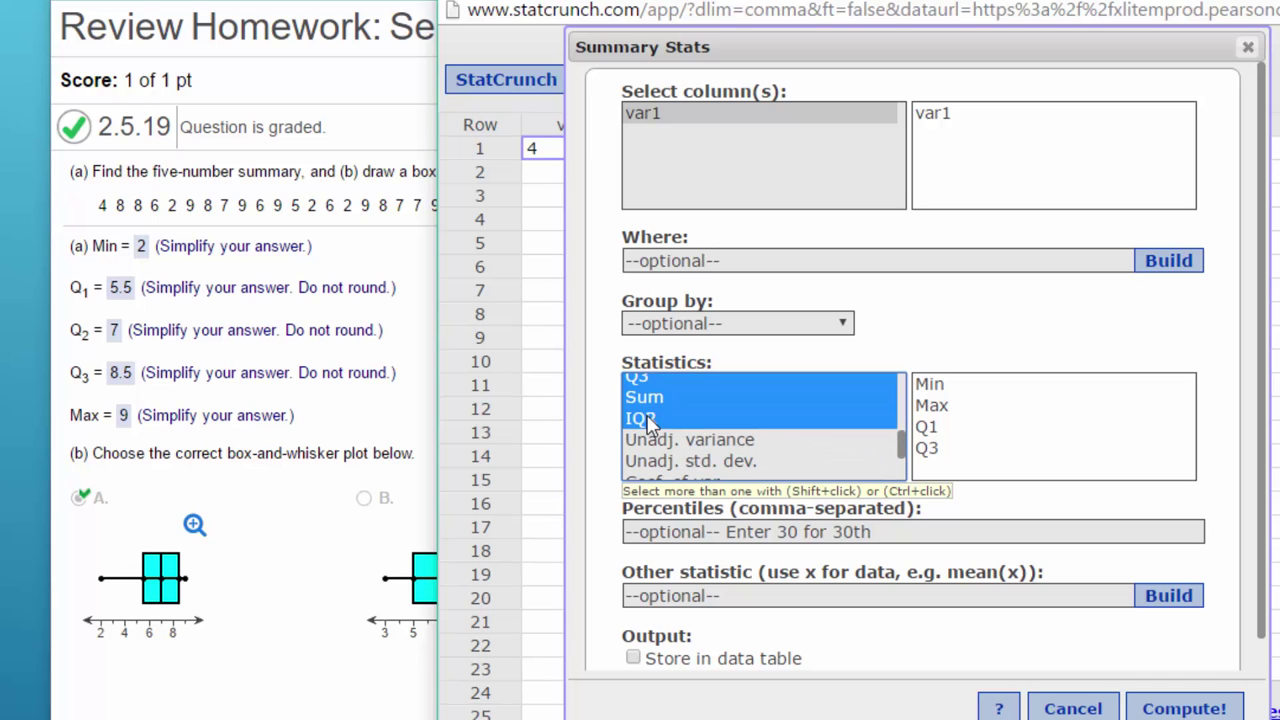
shift+click(660, 402)
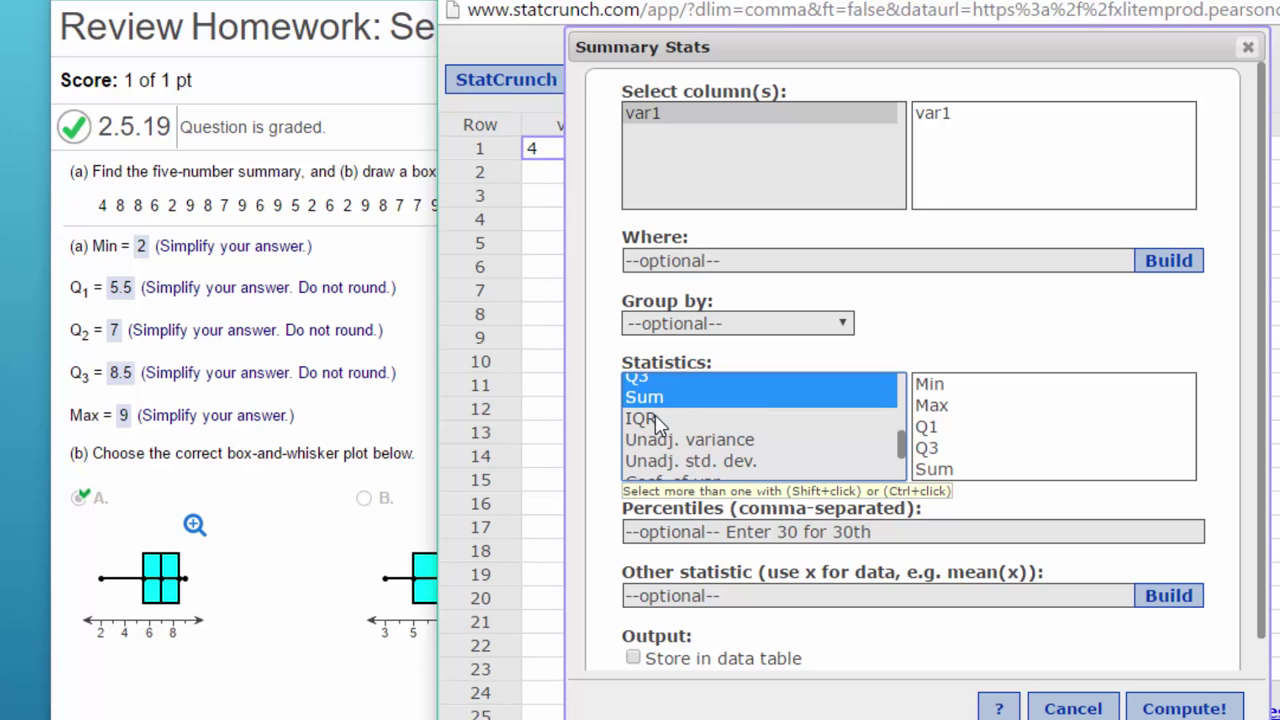
- Remove Sum and add Mode and IQR to var1's chosen statistics
ctrl+click(660, 400)
ctrl+click(655, 418)
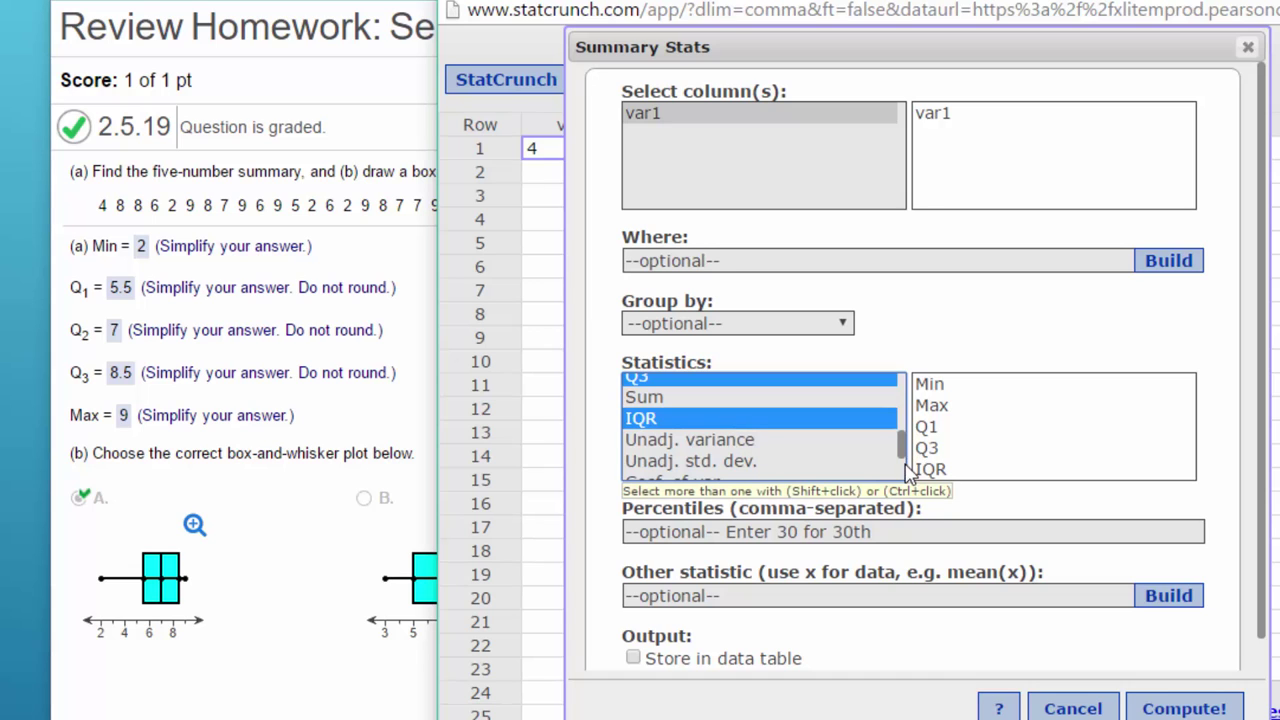
scroll(906, 462, down, 2)
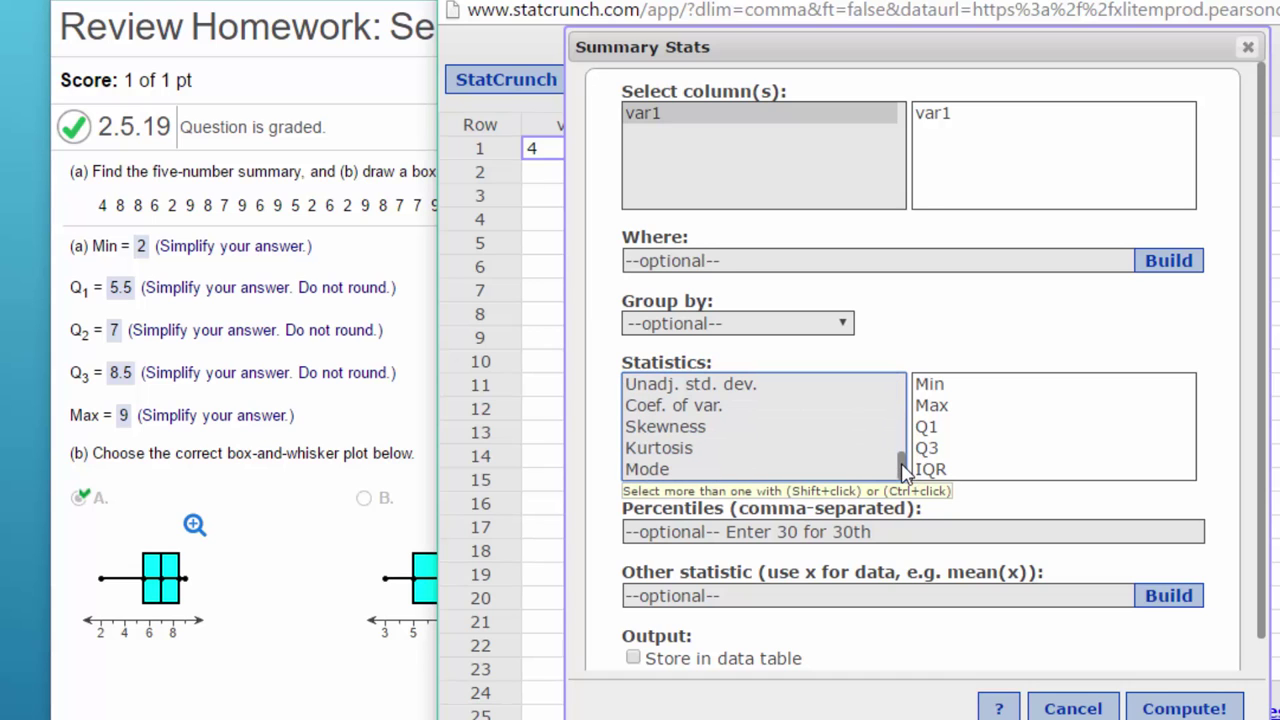
ctrl+click(675, 474)
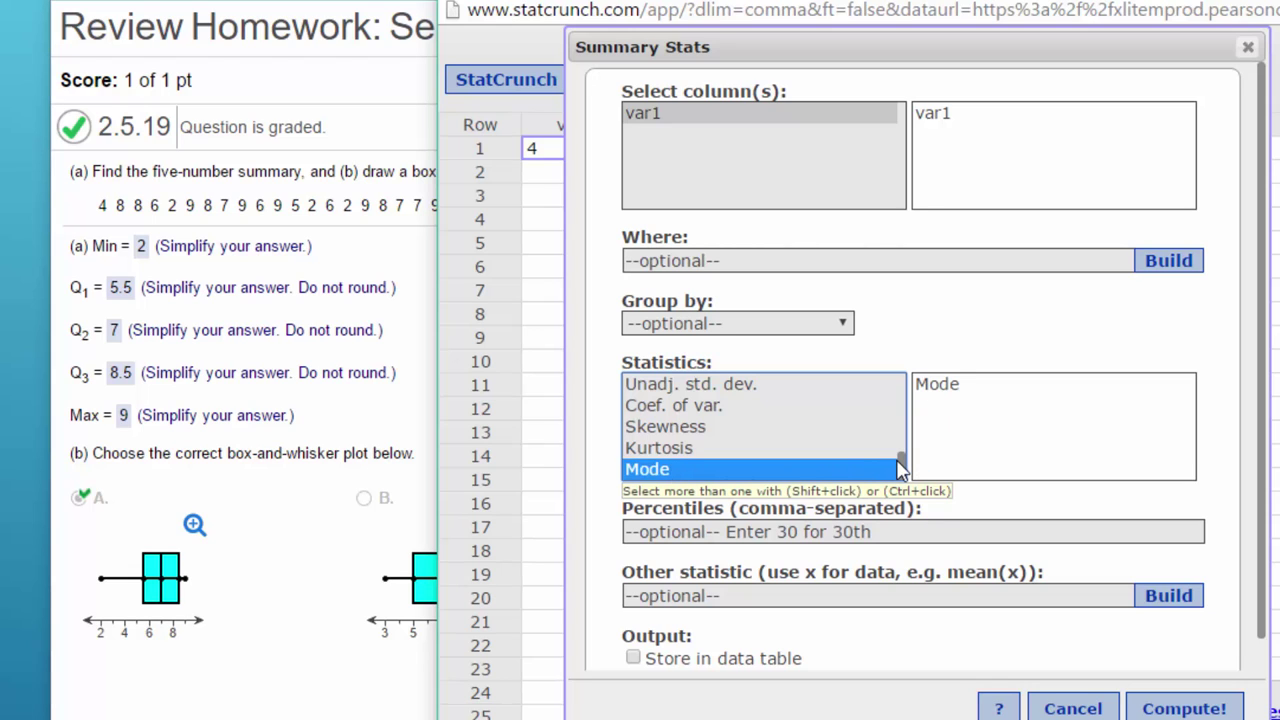
drag(904, 467, 903, 443)
ctrl+click(641, 415)
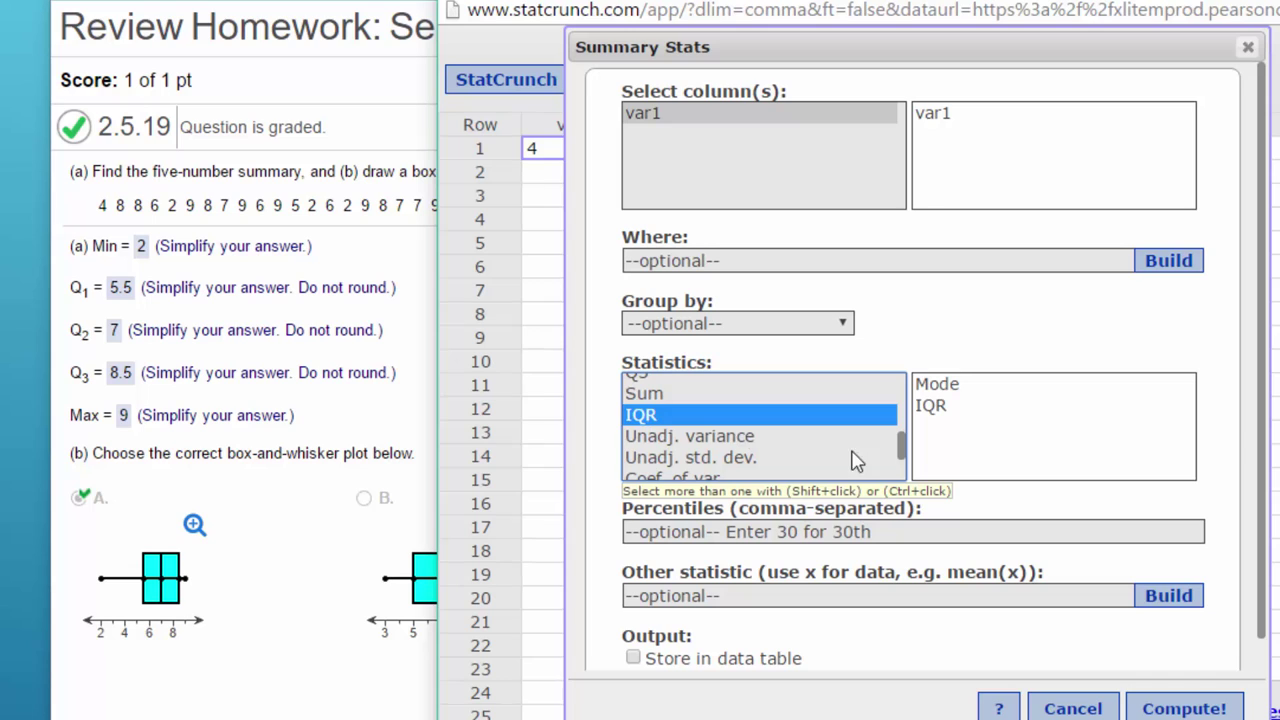
- Add Q3, Q1, Max, Min, Median and Range to the chosen statistics
scroll(906, 444, up, 1)
scroll(910, 444, up, 1)
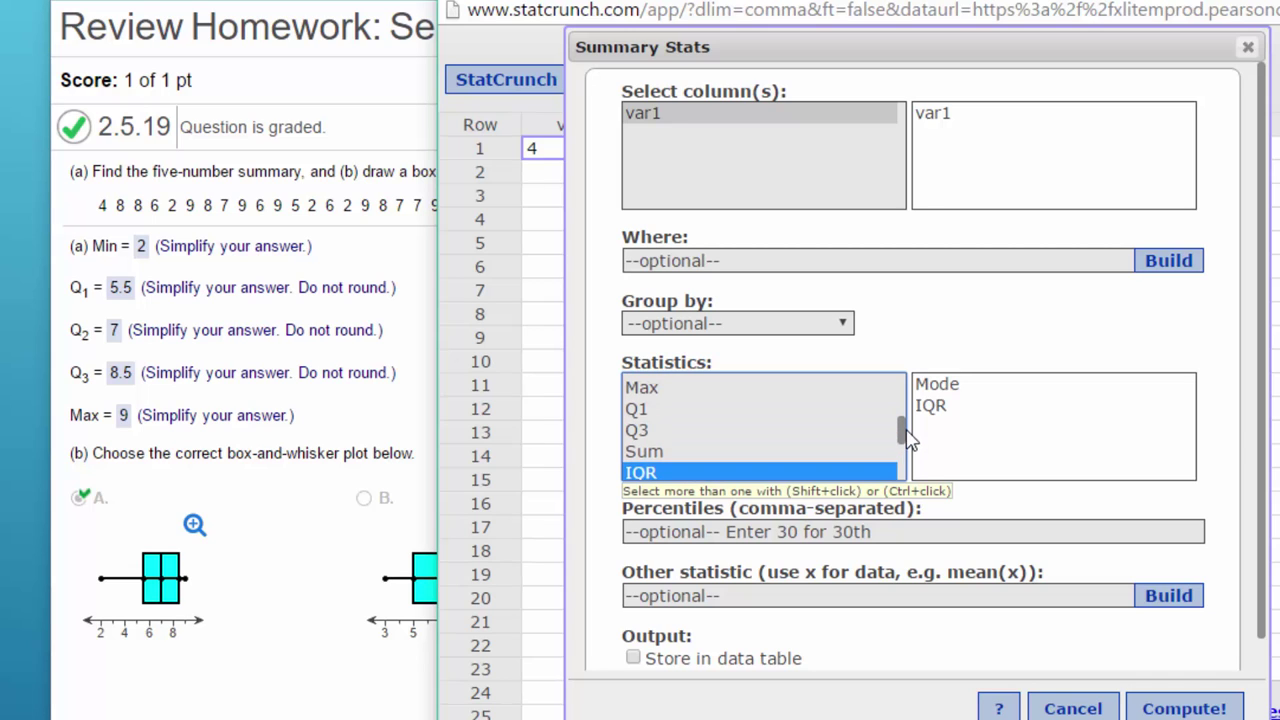
ctrl+click(650, 440)
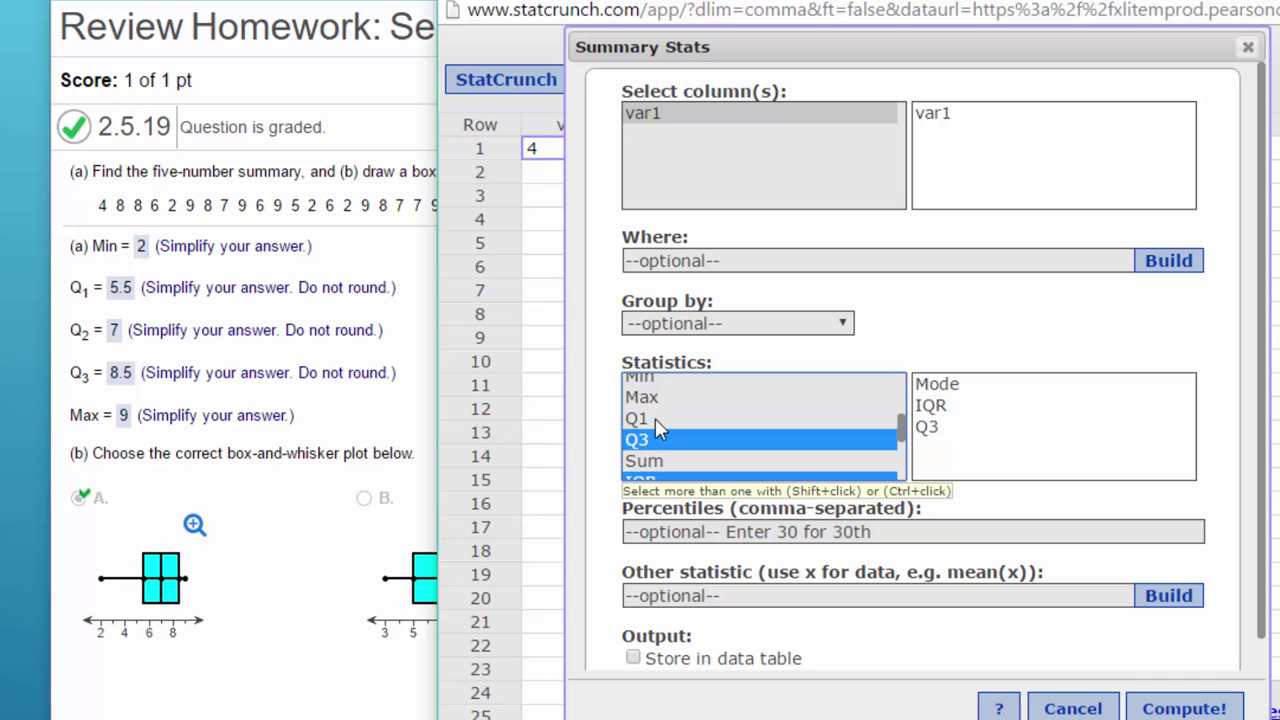
ctrl+click(655, 418)
ctrl+click(664, 397)
ctrl+click(663, 379)
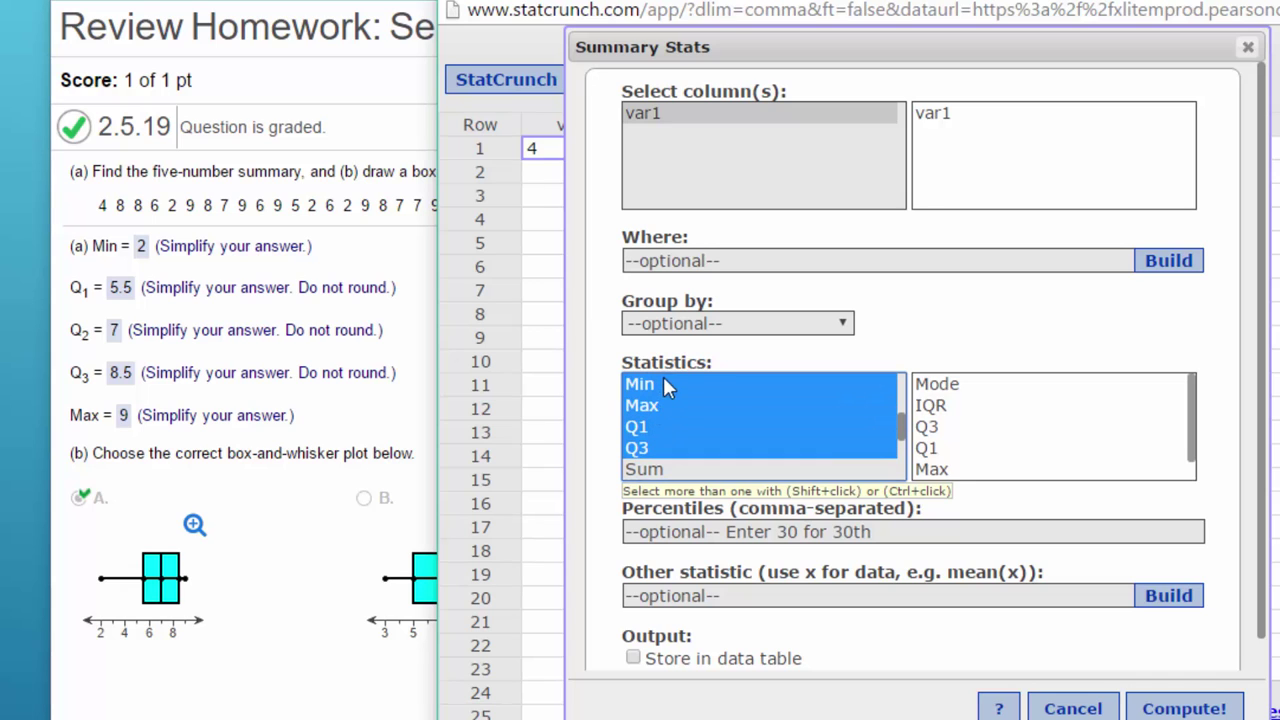
scroll(900, 415, up, 1)
scroll(903, 420, up, 1)
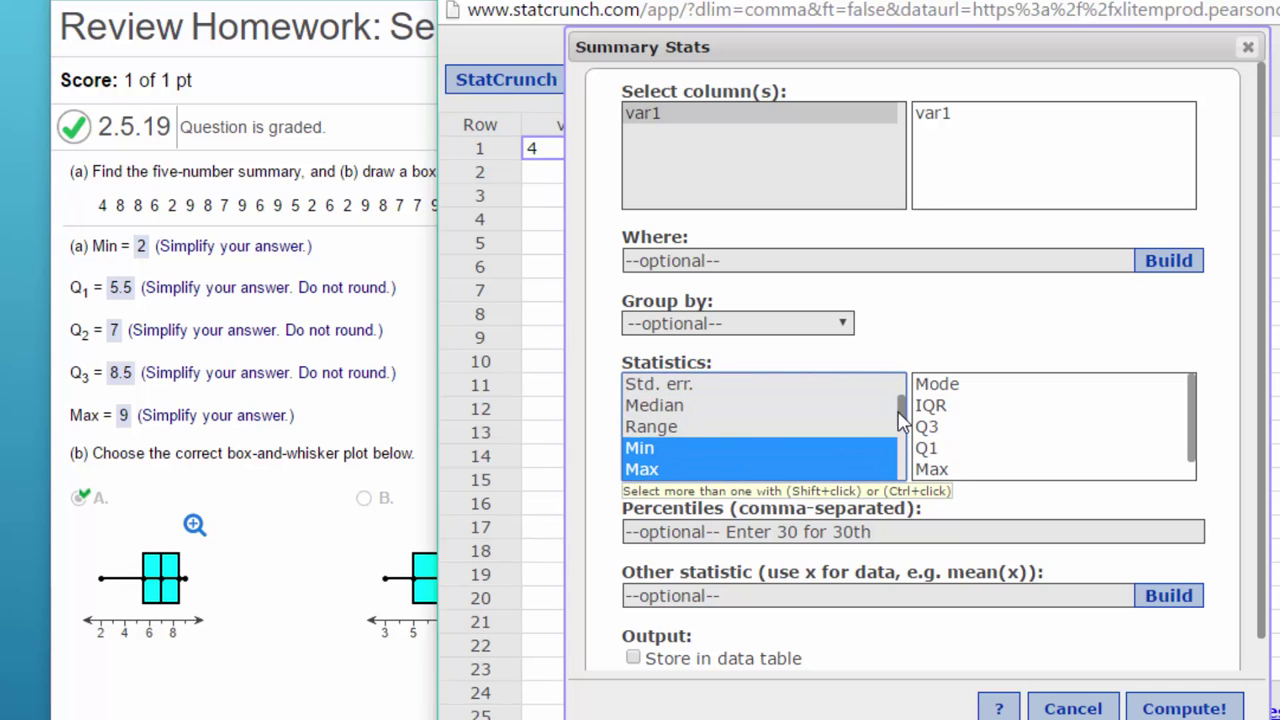
ctrl+click(668, 410)
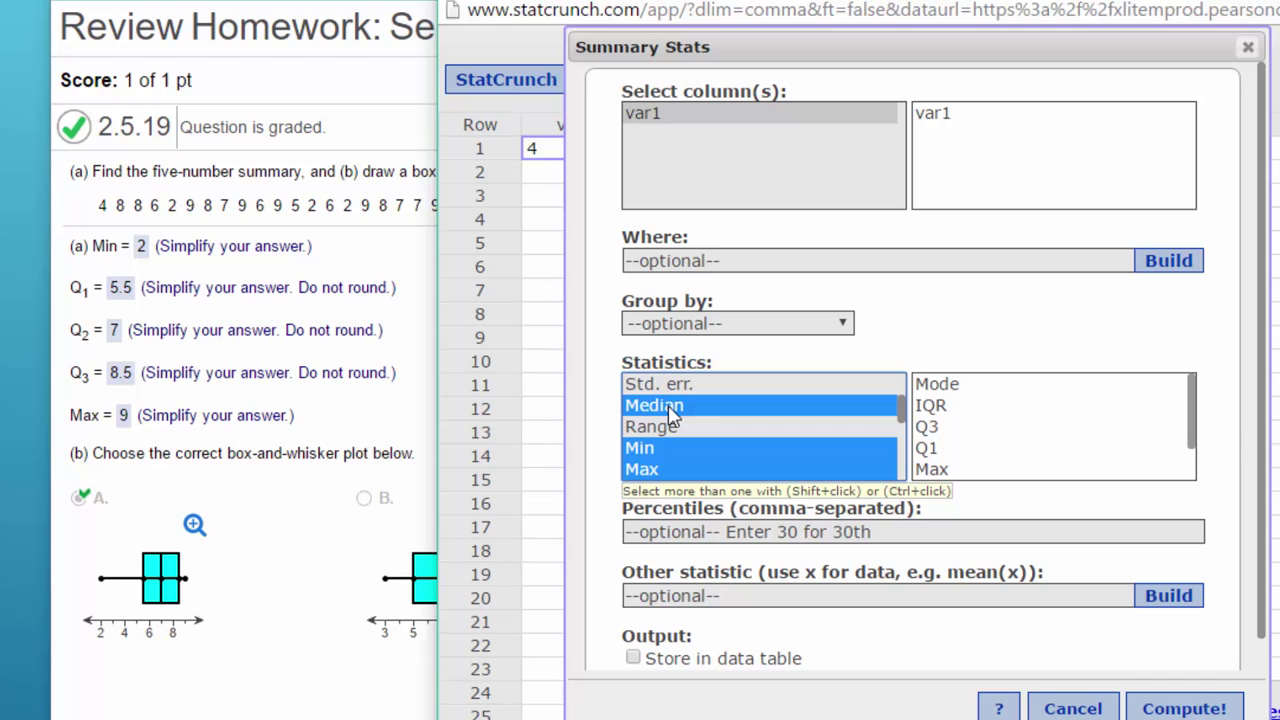
ctrl+click(691, 428)
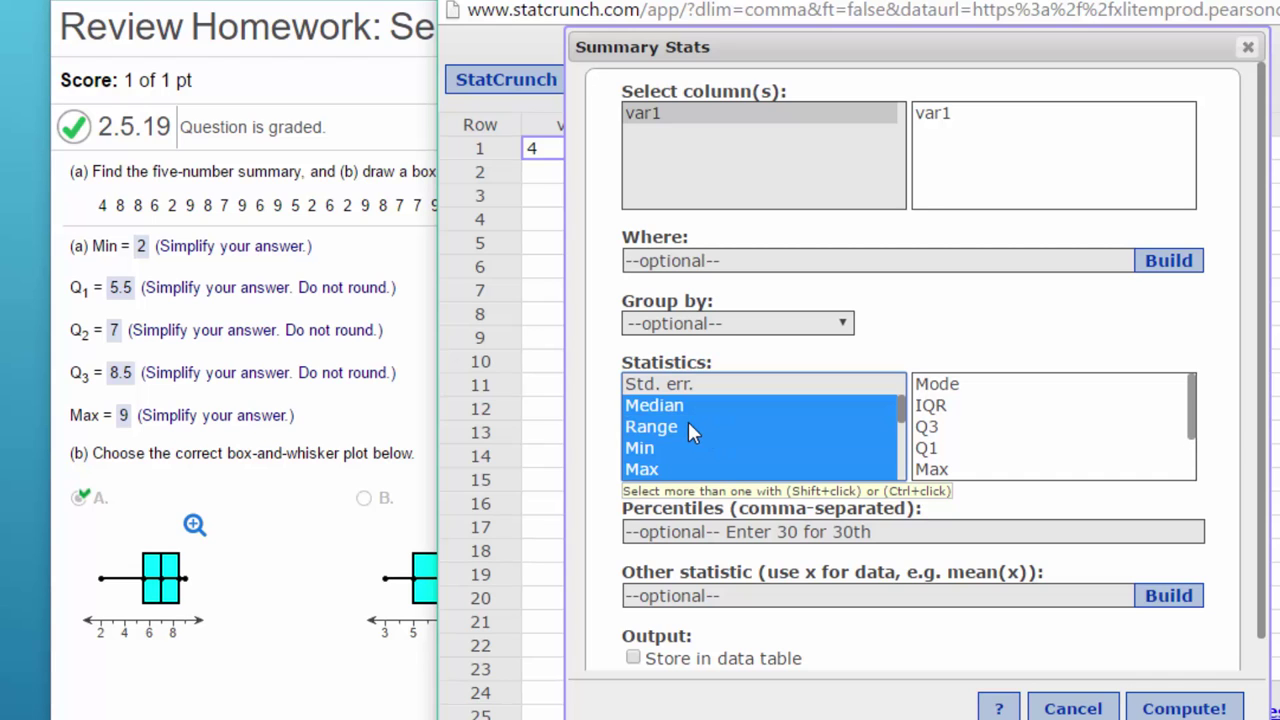
drag(903, 412, 910, 390)
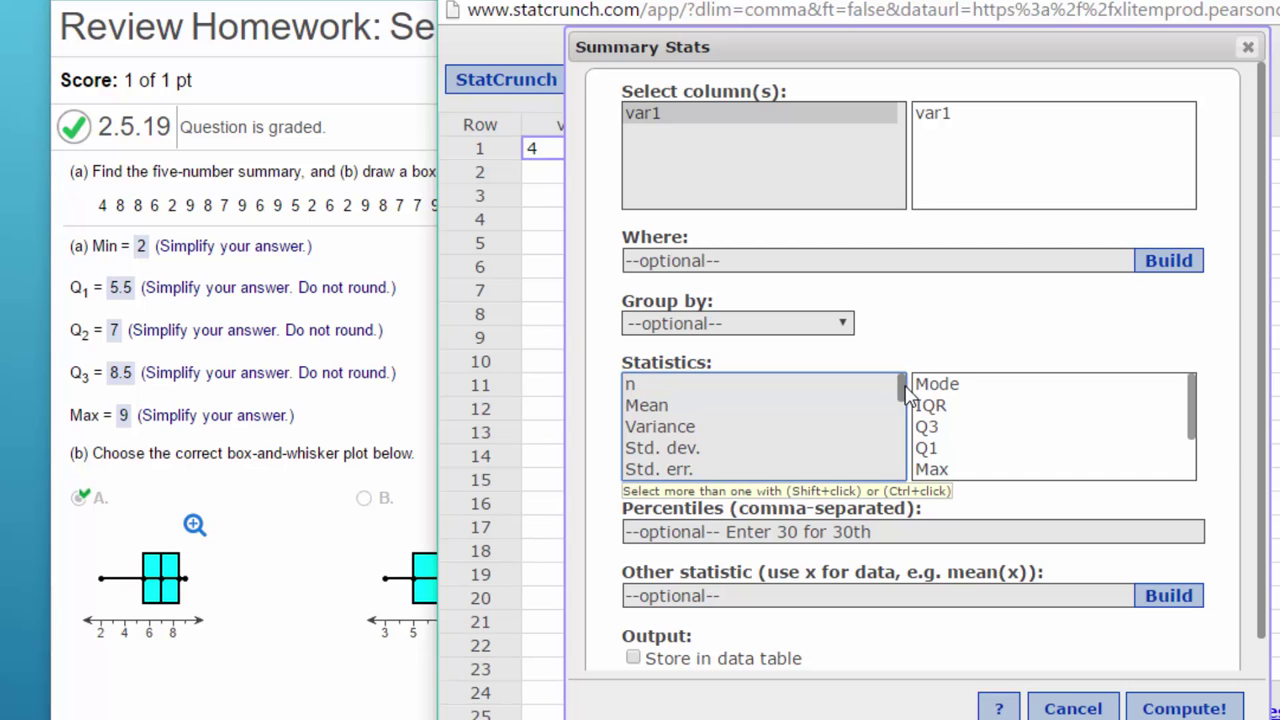
- Compute var1's summary table (Min 2, Q1 5.5, Median 7, Q3 8.5, Max 9) and shift it left
click(1180, 708)
drag(1118, 178, 940, 170)
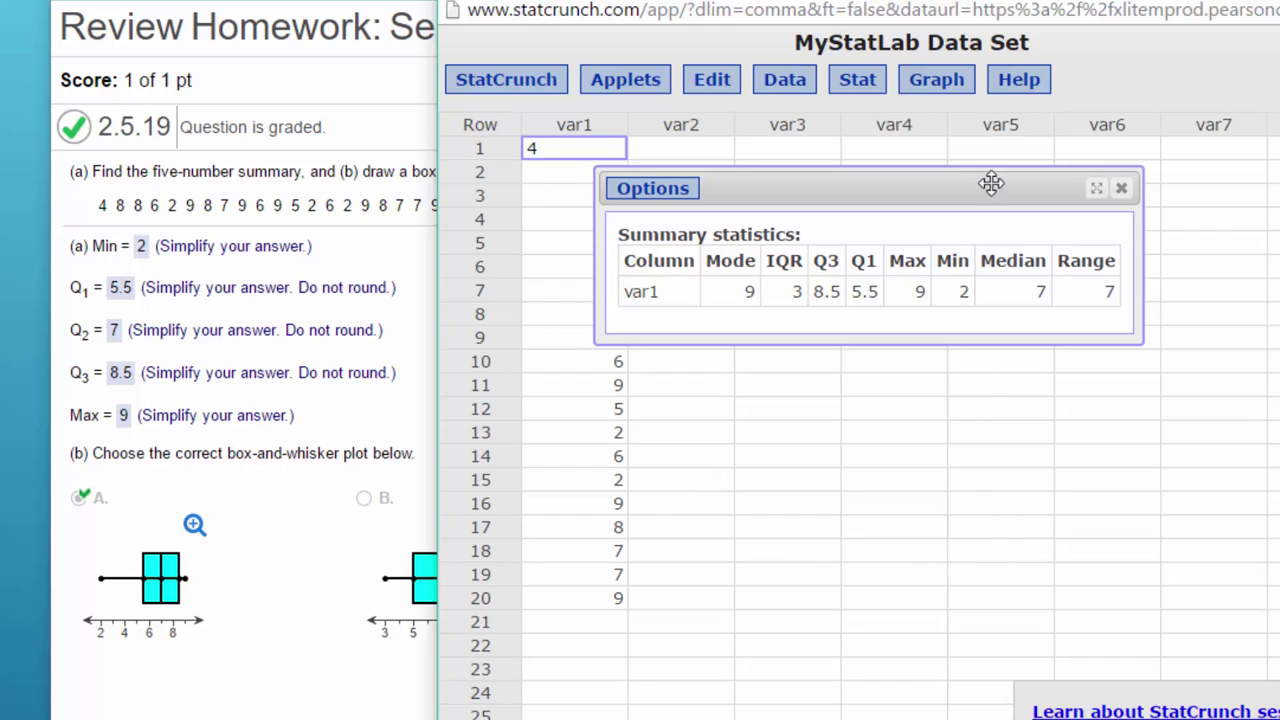
- Create a horizontal boxplot of var1 via Graph > Boxplot with Draw boxes horizontally ticked
click(938, 94)
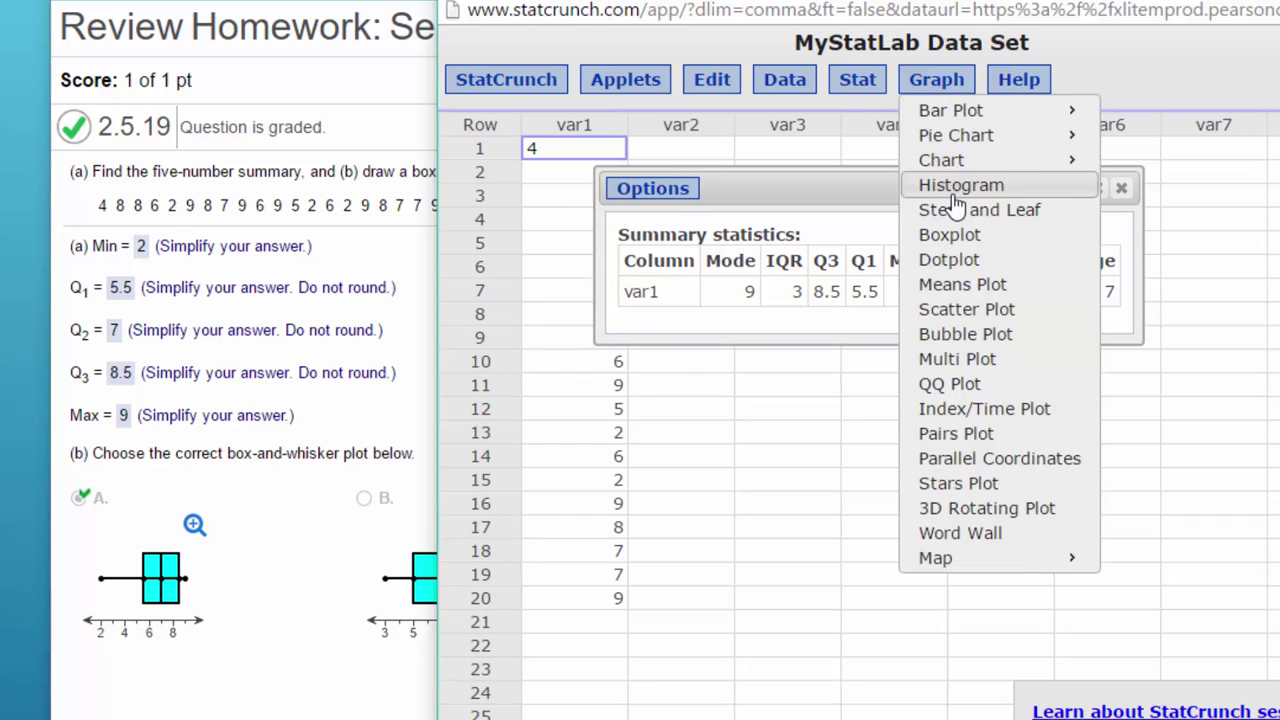
click(949, 235)
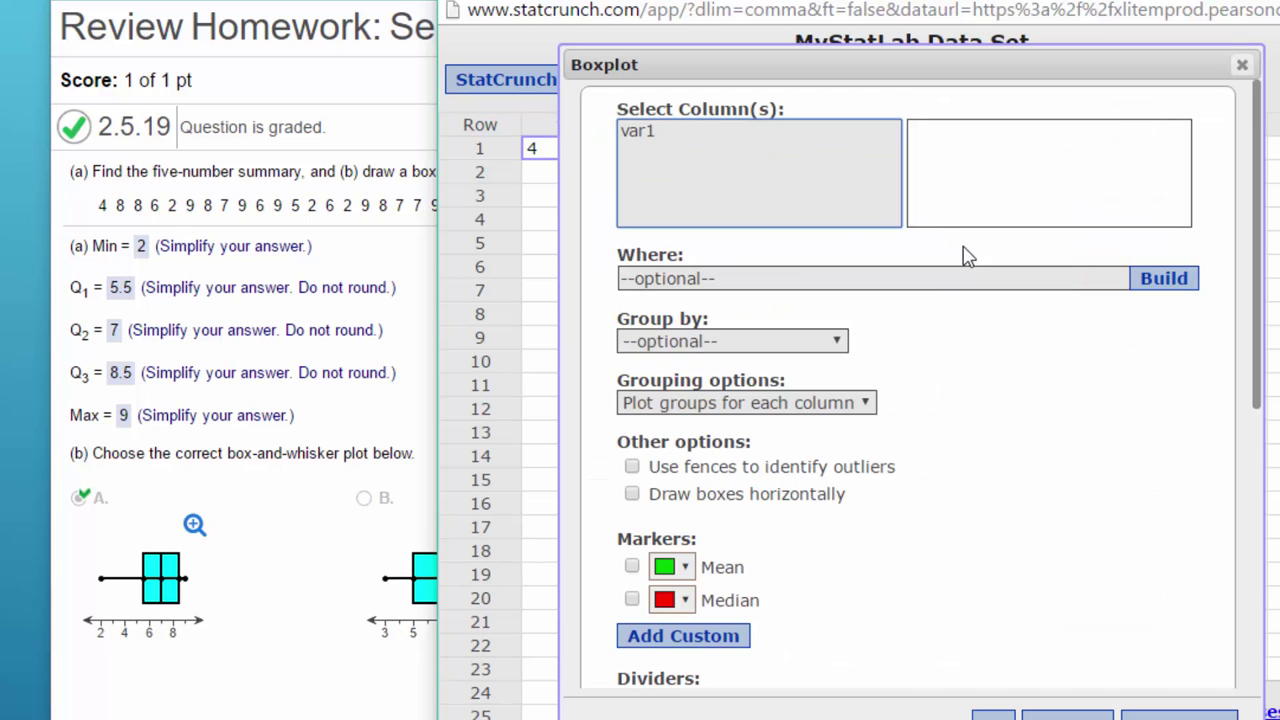
click(641, 141)
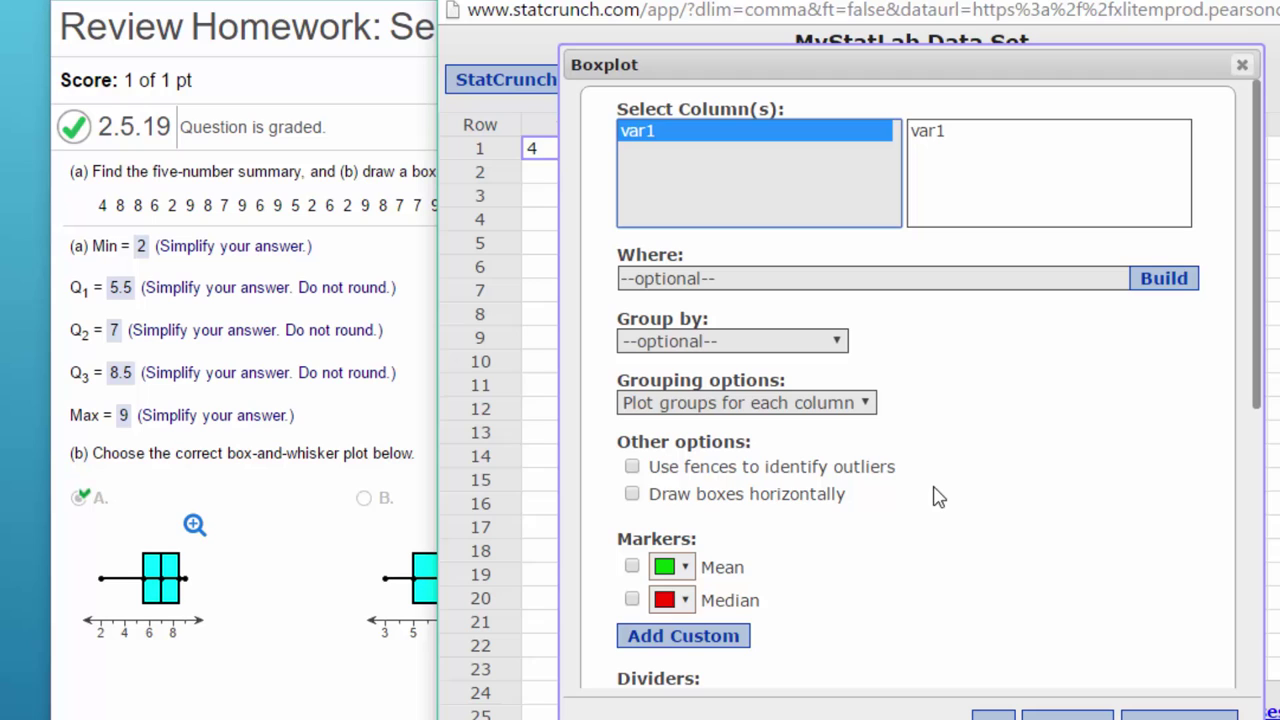
click(633, 496)
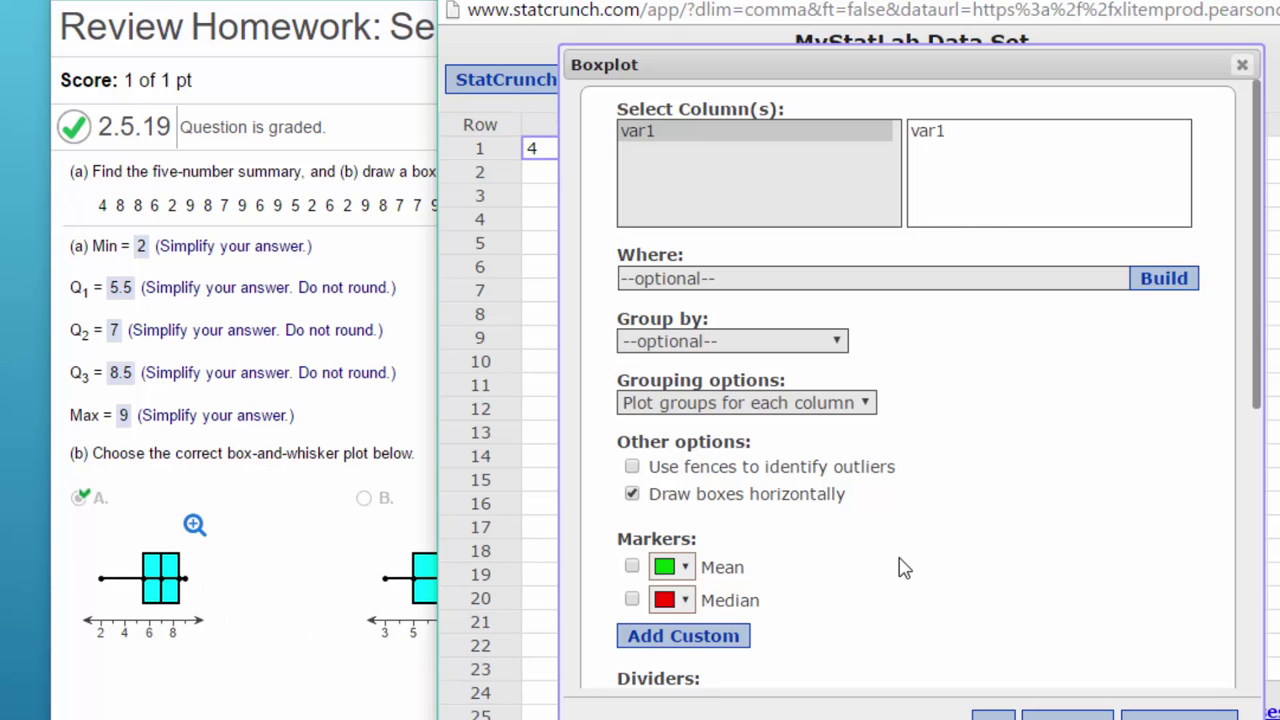
scroll(910, 566, down, 5)
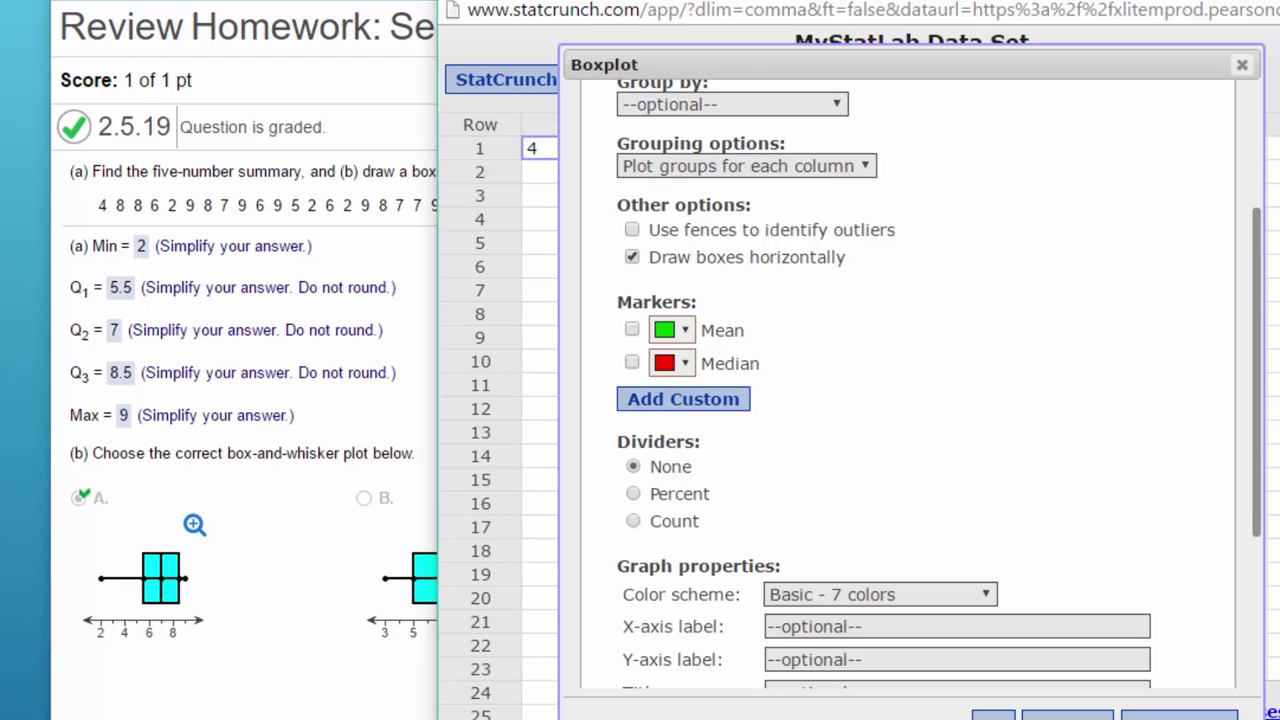
click(1150, 714)
- Reposition and widen the var1 boxplot, then move StatCrunch aside to reveal answer choices A–D
drag(1118, 226, 860, 201)
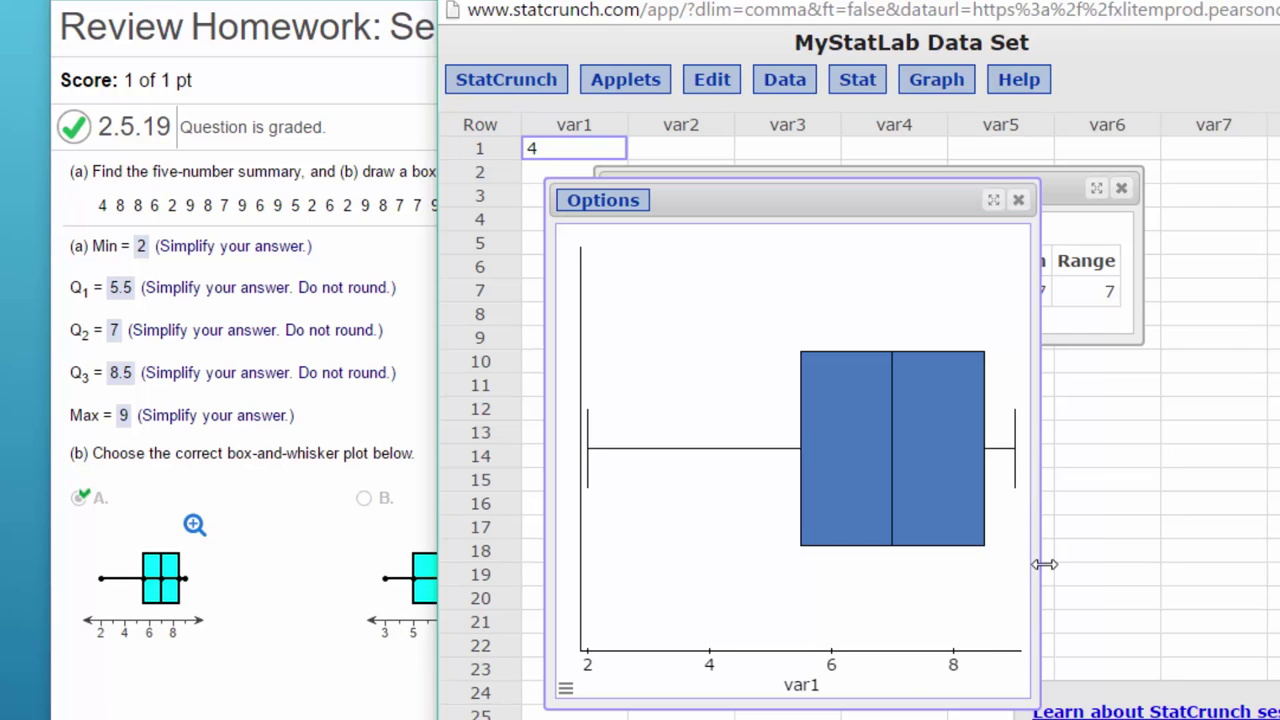
drag(1041, 563, 1224, 578)
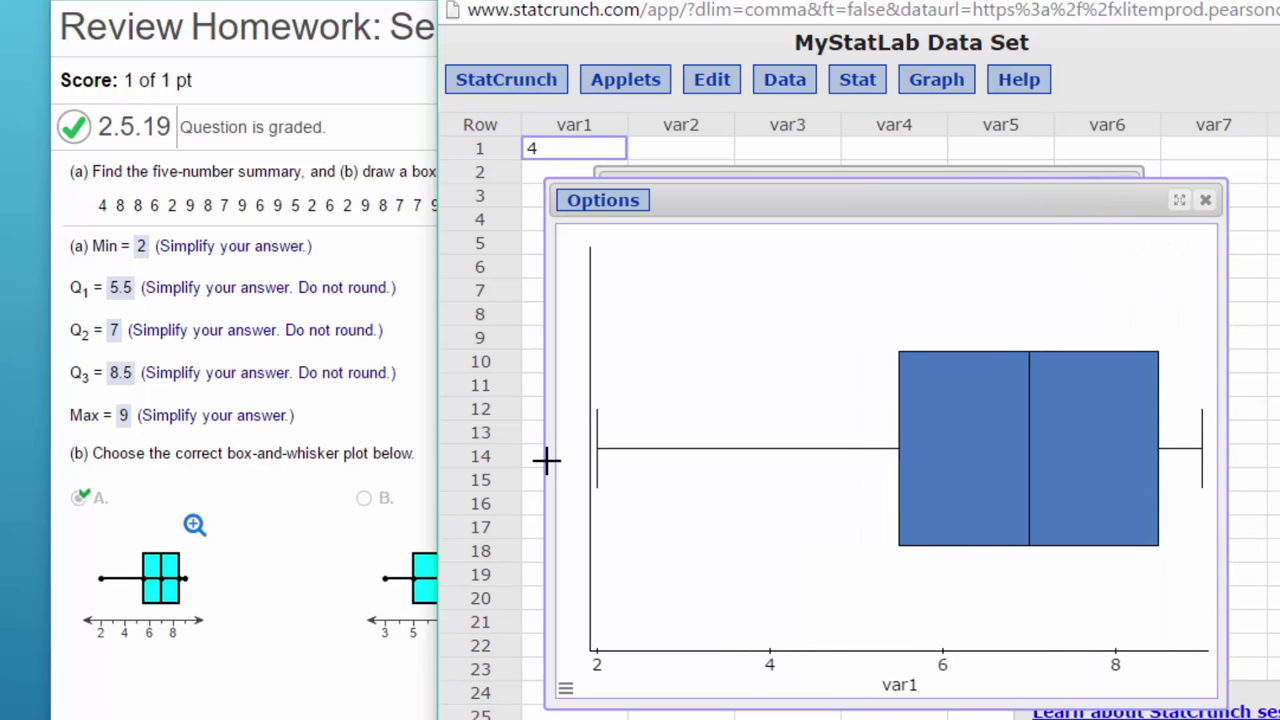
drag(763, 3, 1279, 167)
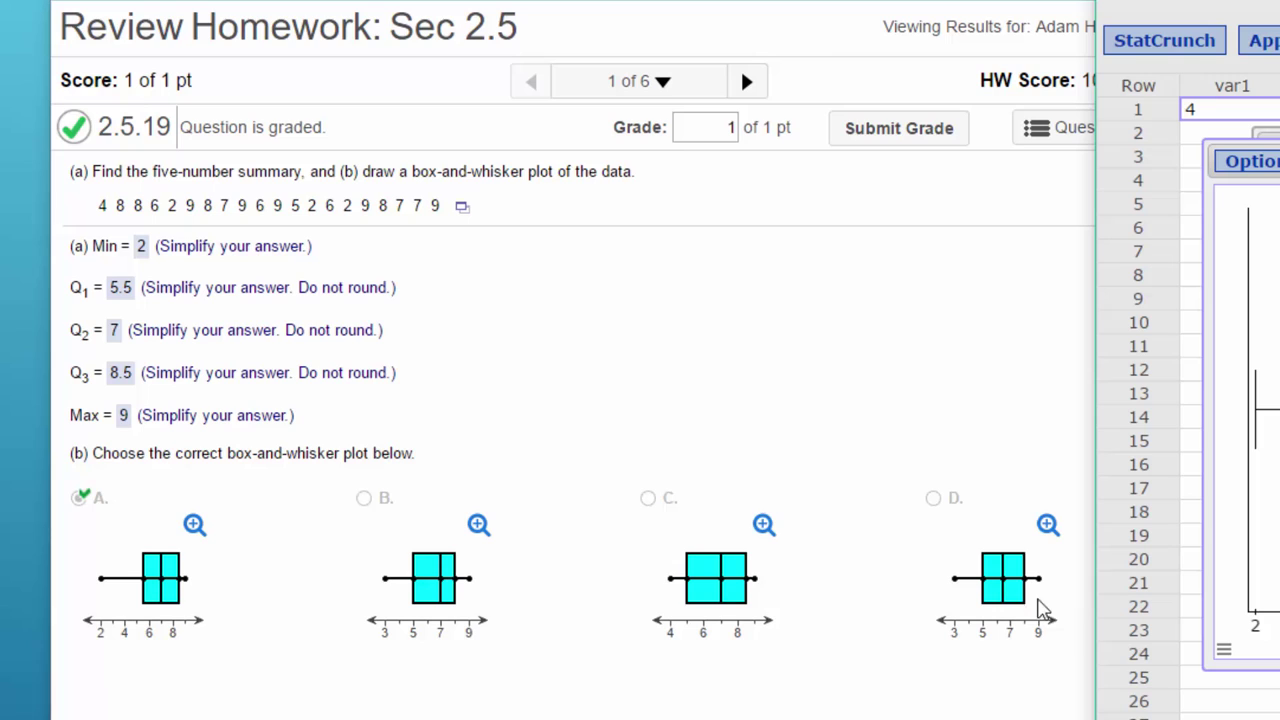